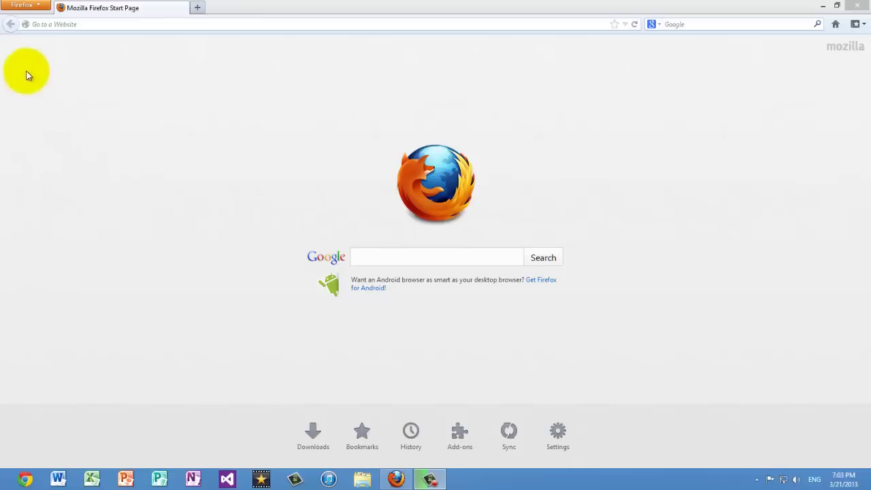
Show the full browsing history in the Library window, and close the window
left_click(18, 4)
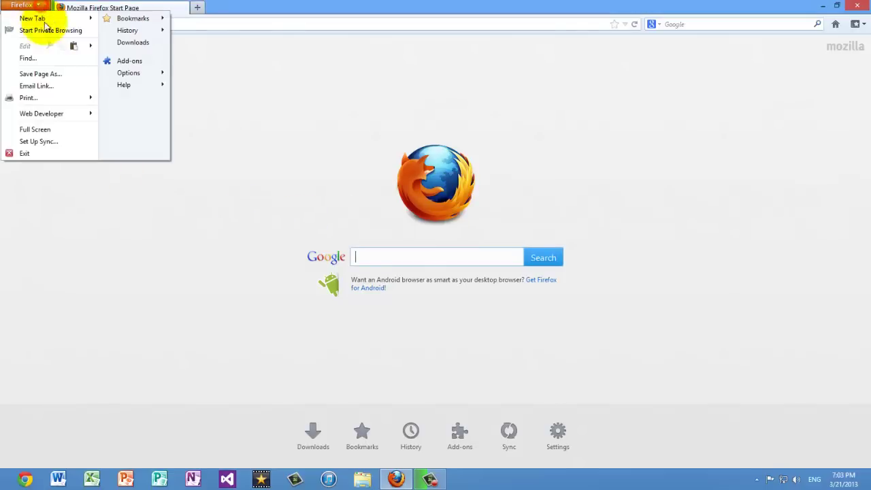
left_click(138, 31)
left_click(210, 32)
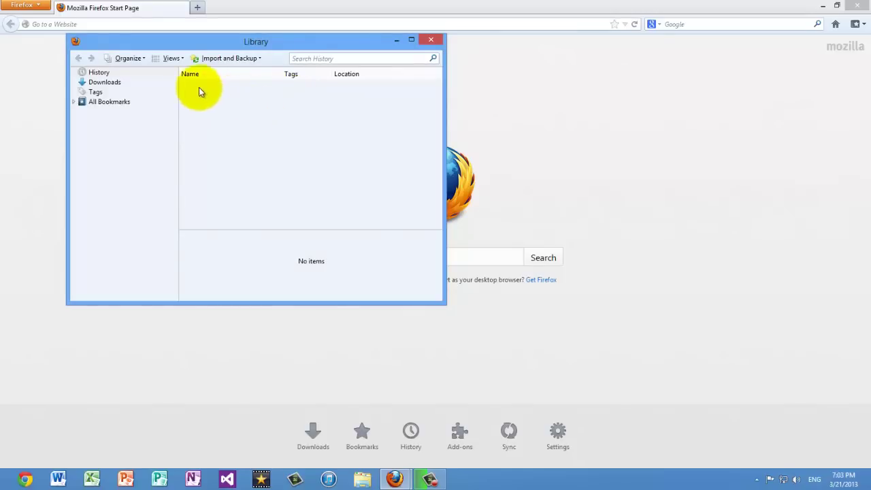
left_click(431, 41)
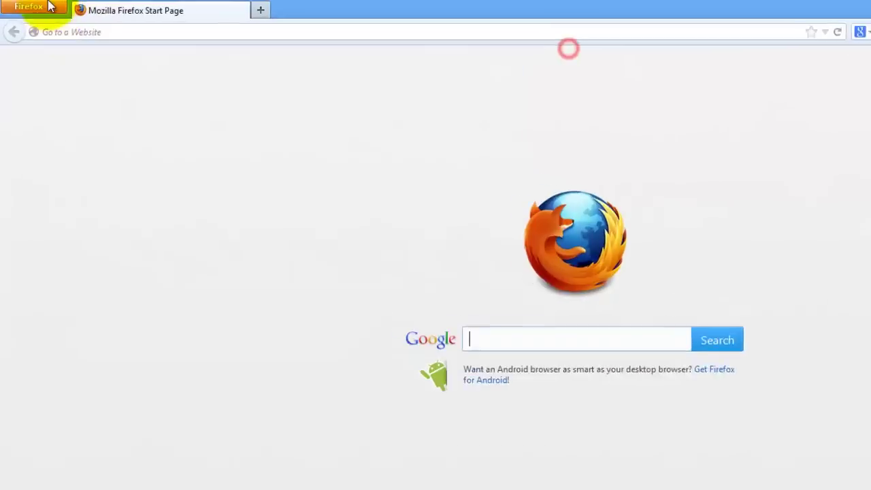
Reopen the full browsing history in the Library window and try to delete its entries
left_click(37, 6)
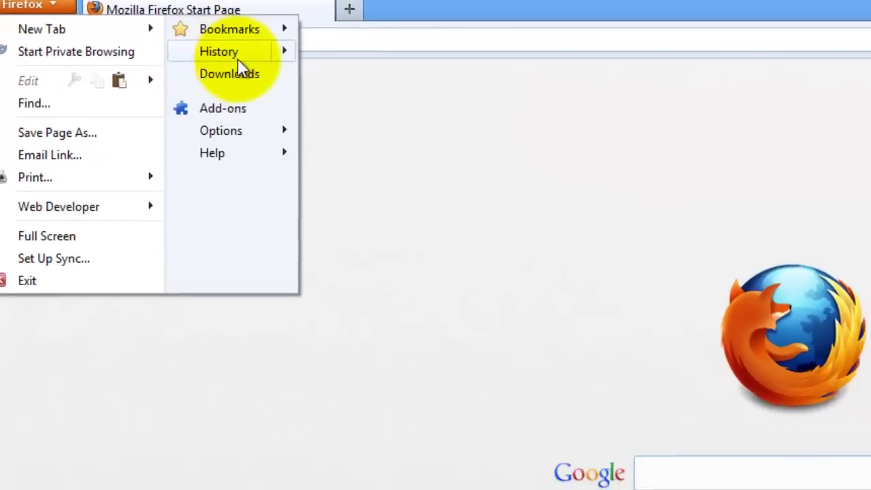
left_click(272, 60)
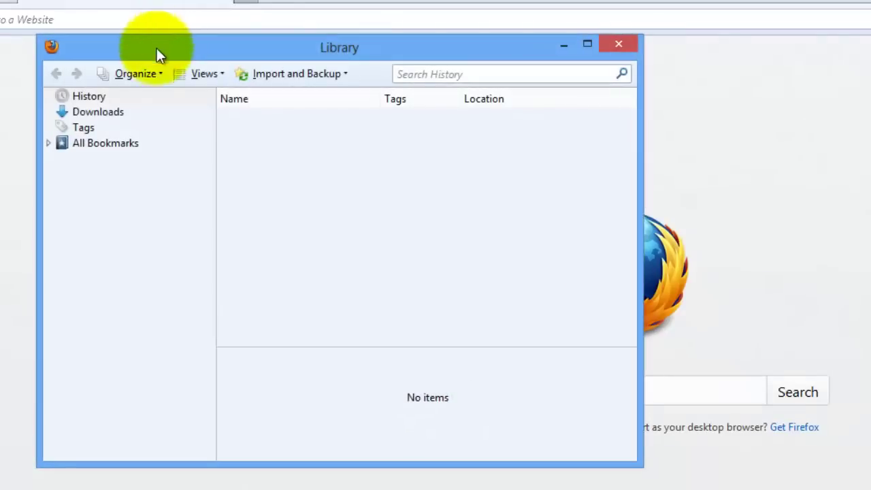
left_click(101, 97)
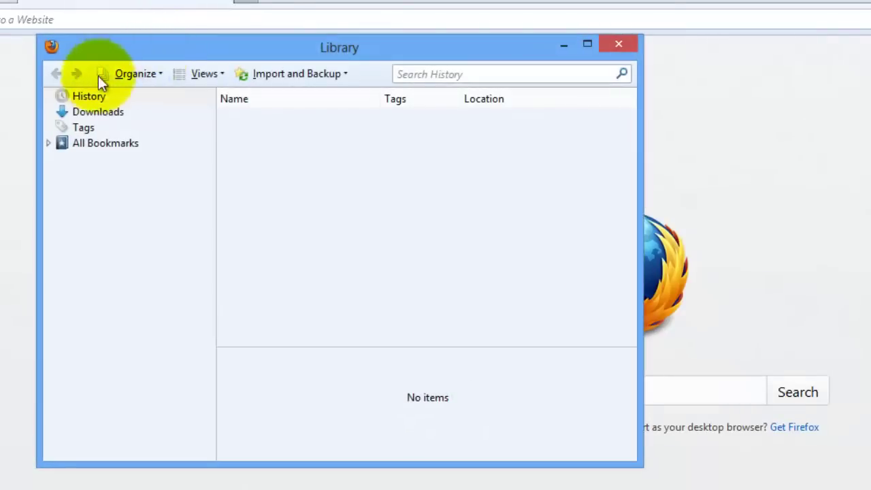
left_click(239, 121)
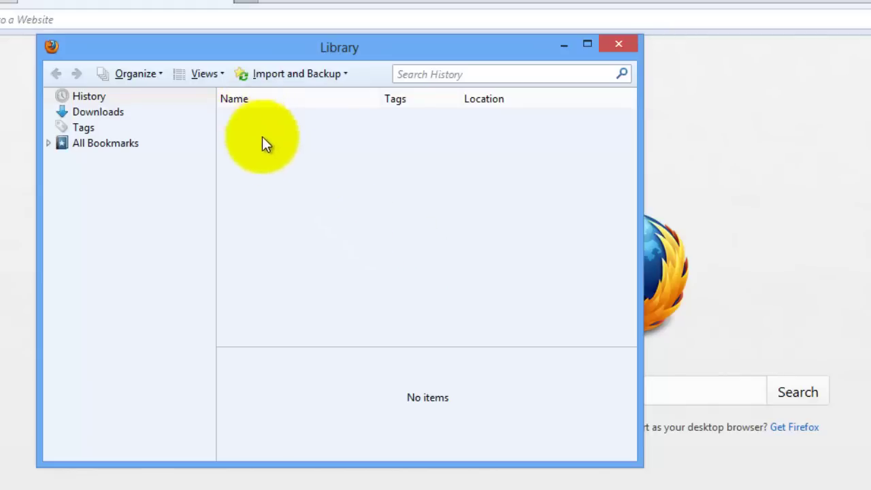
right_click(329, 217)
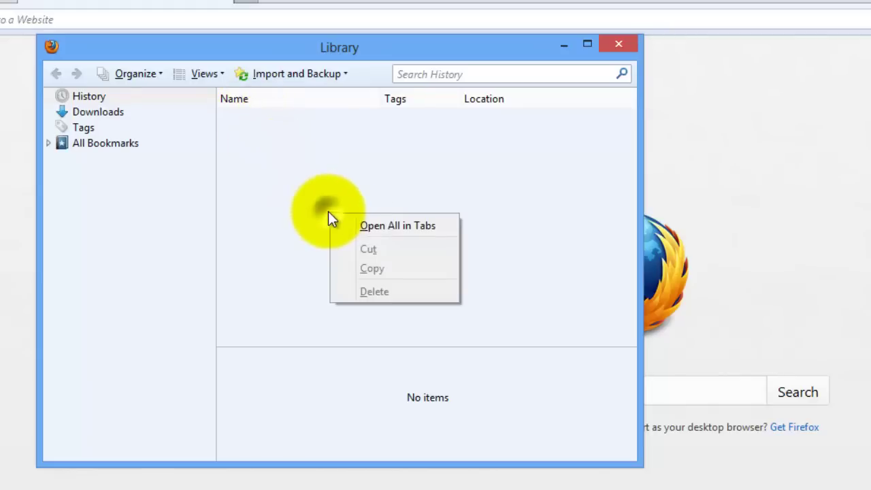
left_click(383, 292)
left_click(272, 157)
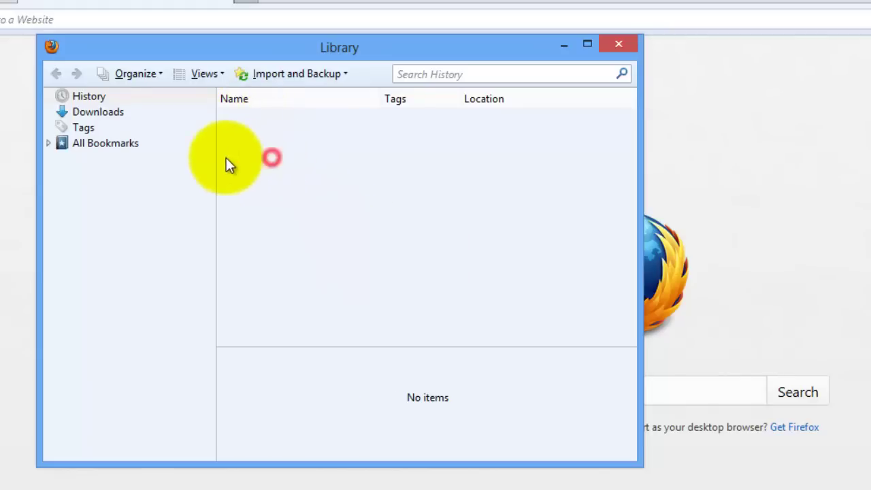
Review the Downloads list in the Library window, and close the window
left_click(99, 112)
left_click(240, 134)
left_click(124, 112)
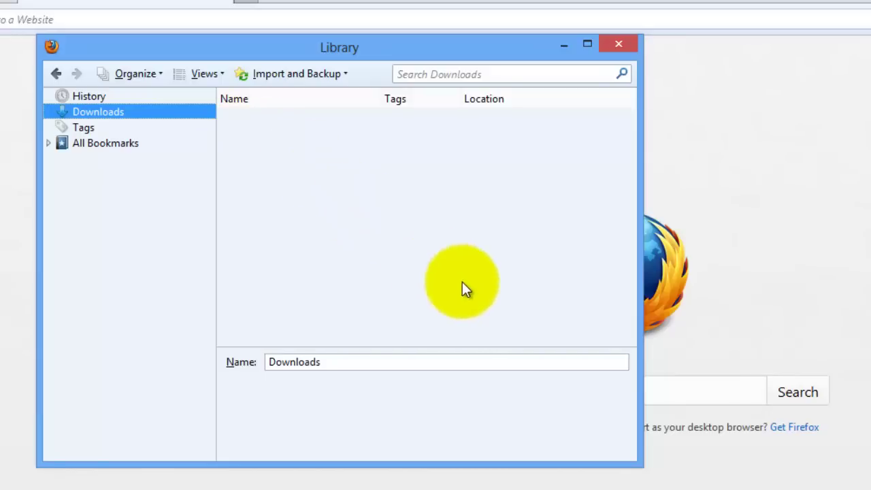
left_click(619, 45)
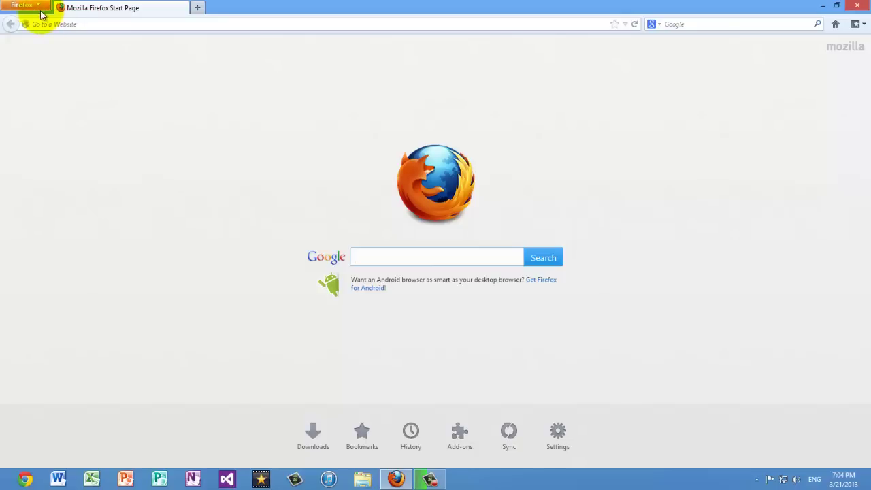
Open the Add-ons Manager and show the installed plugins
left_click(35, 7)
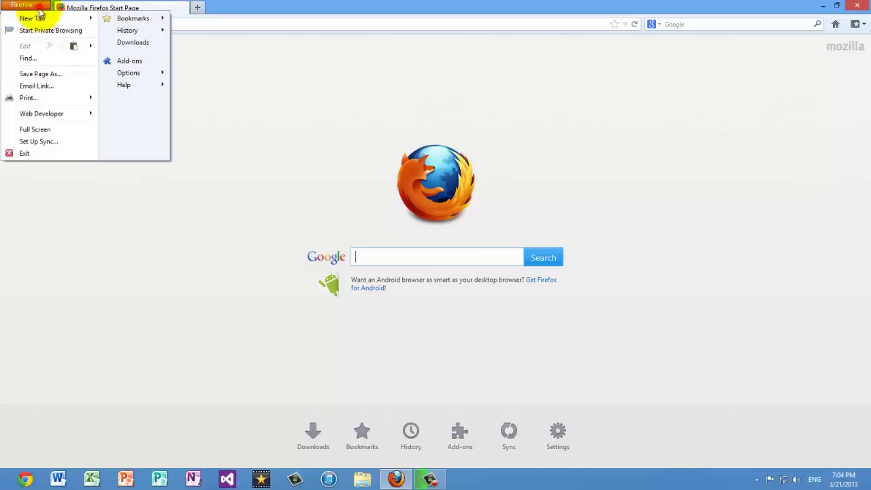
left_click(137, 61)
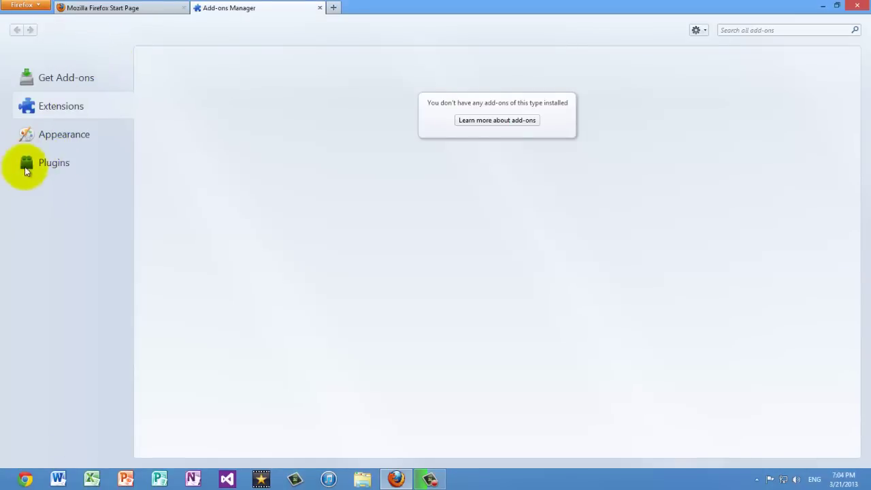
left_click(48, 164)
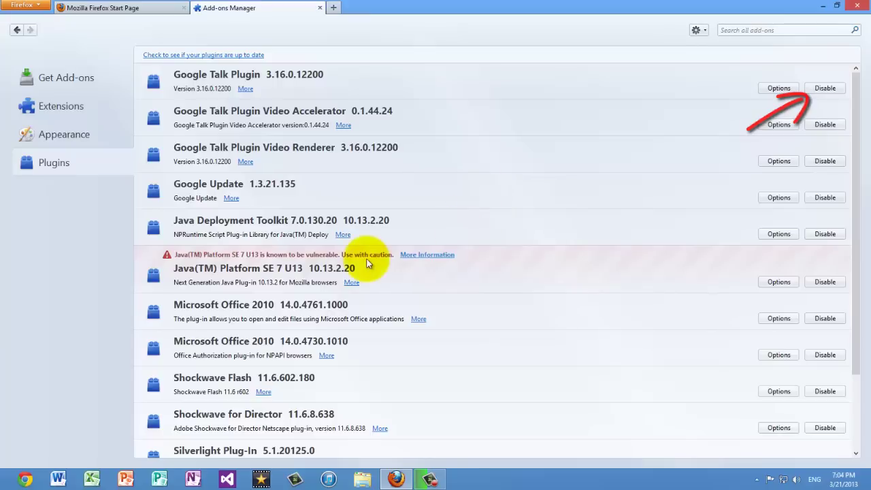
Examine the whole list of installed plugins, checking which are enabled, disabled or flagged as vulnerable
scroll(374, 268, "down", 3)
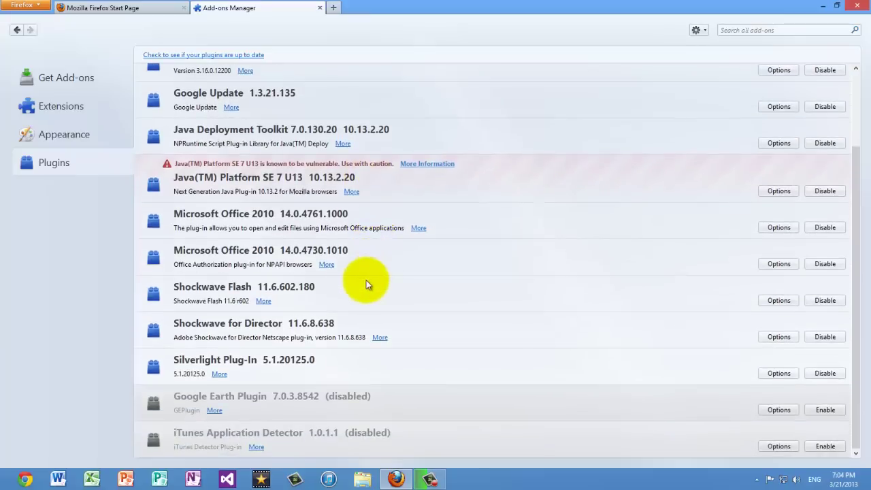
scroll(371, 272, "up", 3)
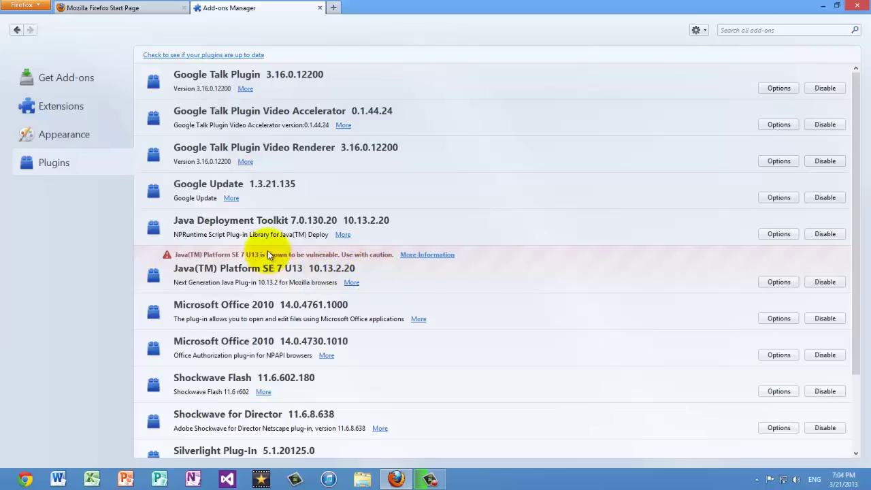
scroll(286, 252, "down", 3)
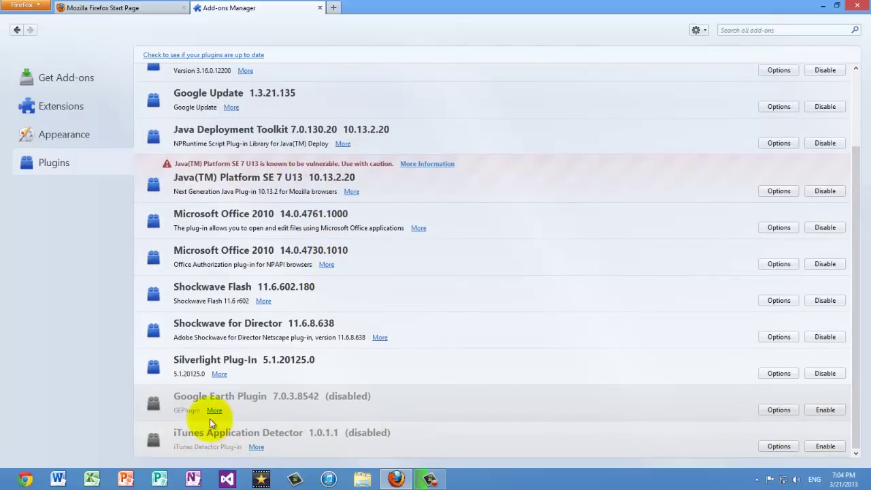
scroll(396, 376, "up", 1)
scroll(396, 378, "up", 1)
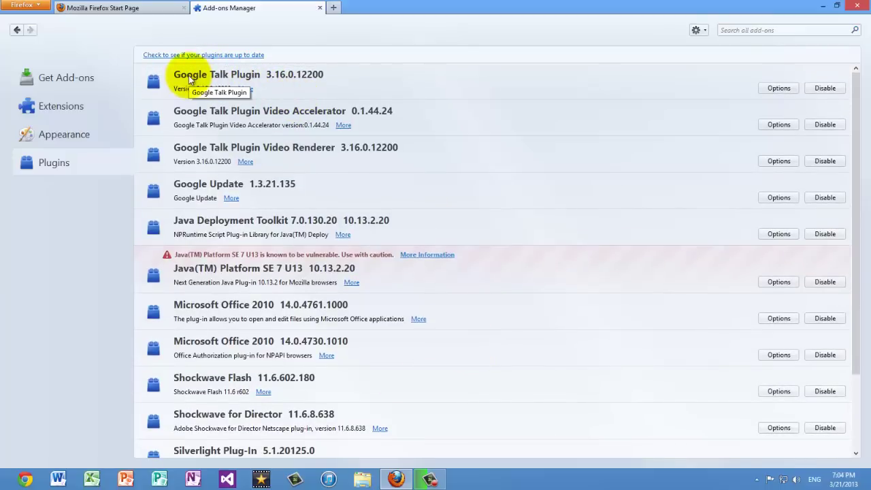
scroll(589, 221, "down", 4)
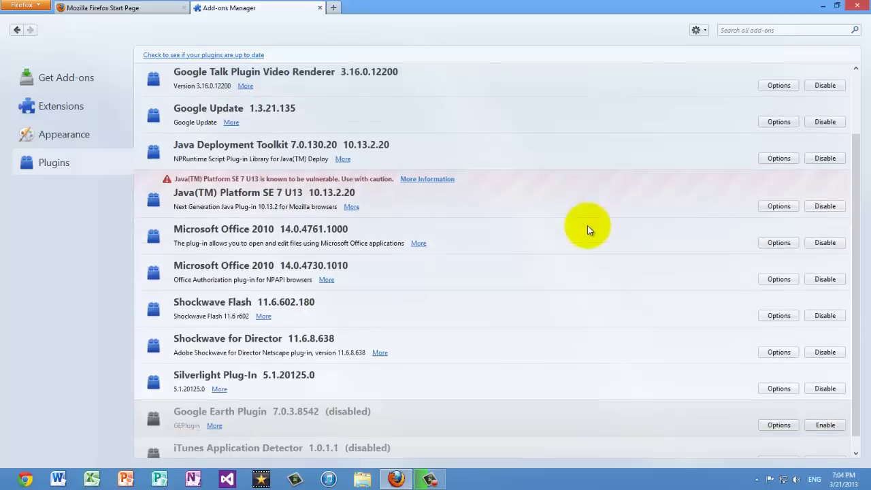
scroll(515, 229, "up", 4)
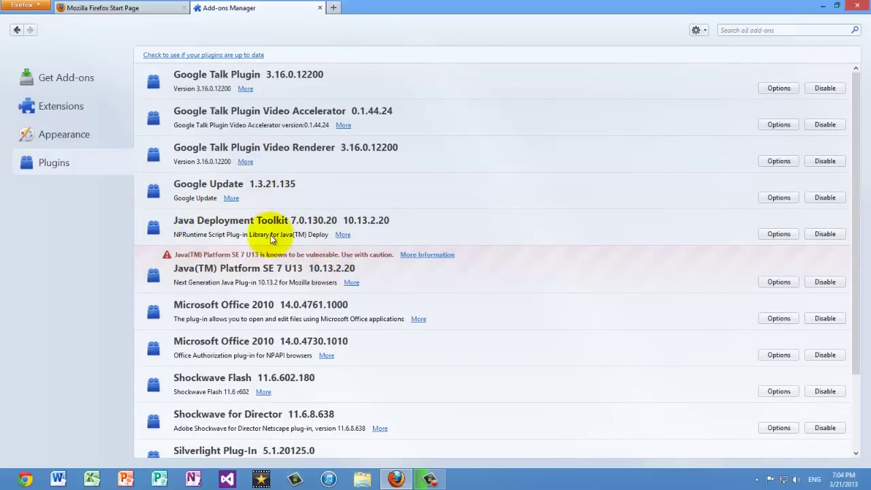
scroll(230, 383, "down", 1)
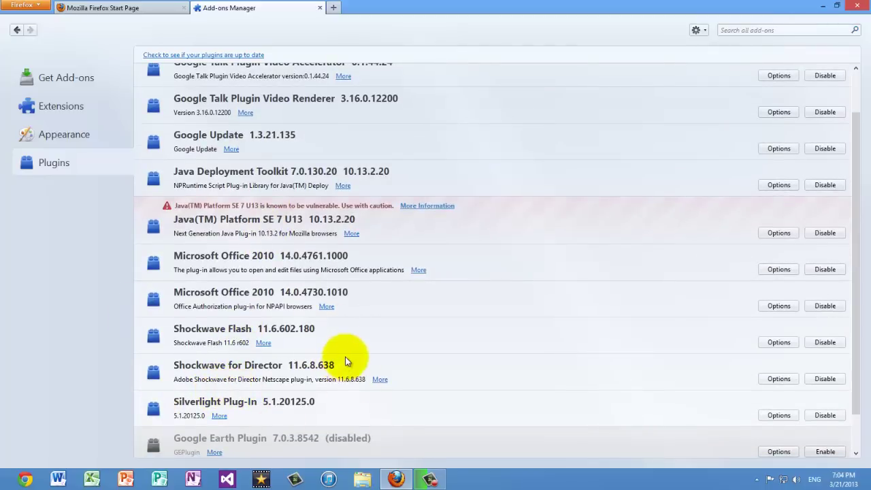
scroll(345, 356, "up", 1)
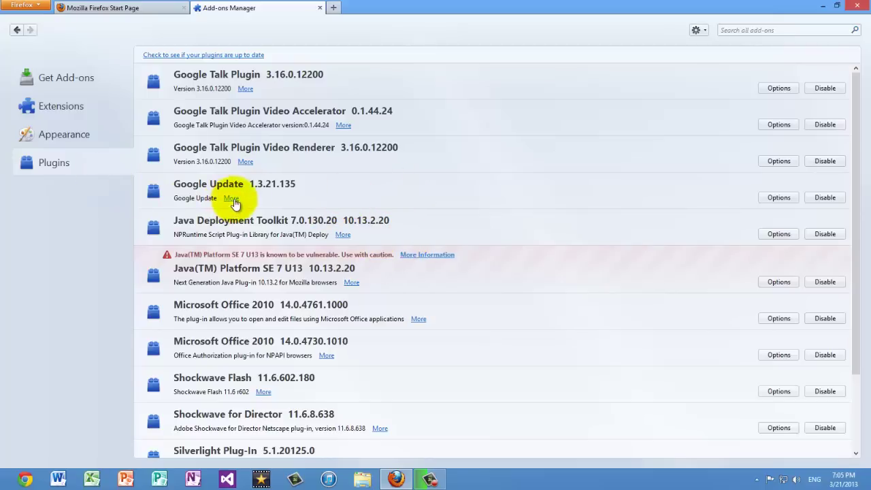
scroll(354, 252, "down", 1)
scroll(352, 262, "down", 1)
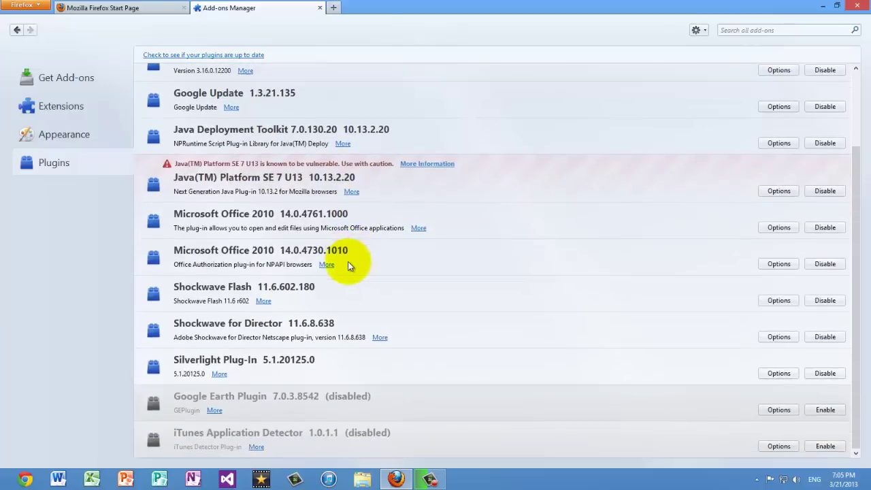
scroll(347, 261, "up", 3)
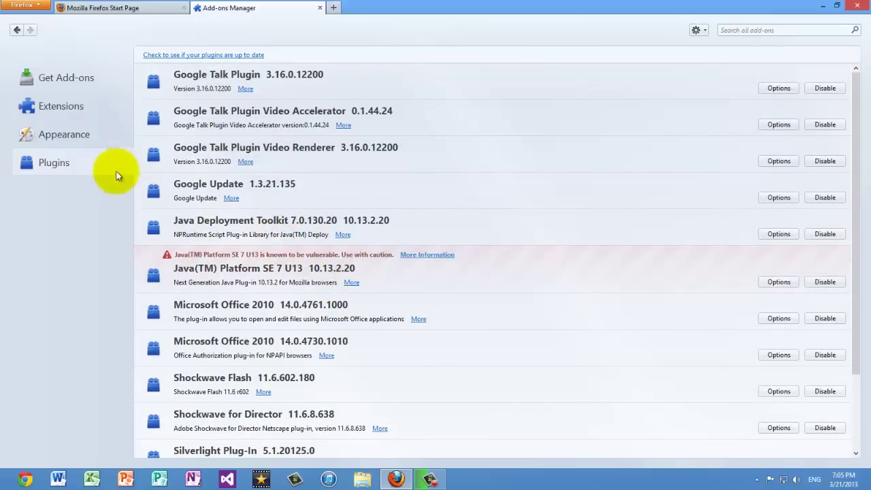
Check the installed extensions, and search the available add-ons for "fasterfox"
left_click(65, 108)
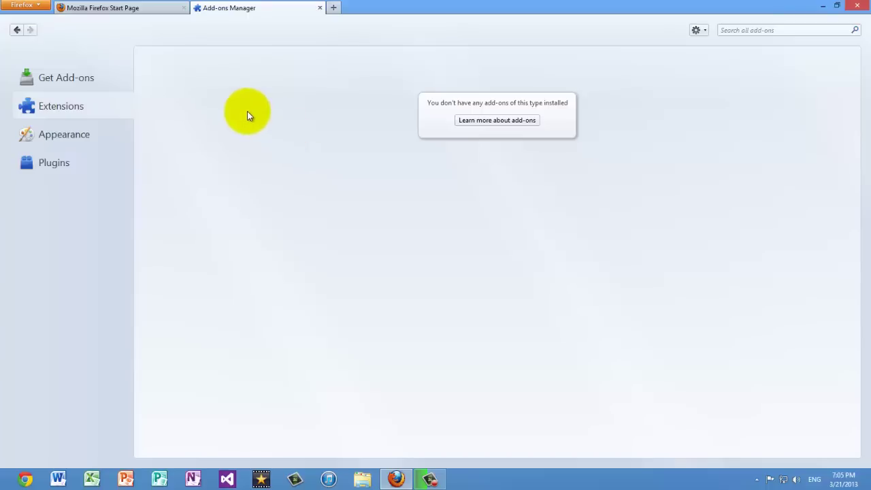
left_click(62, 79)
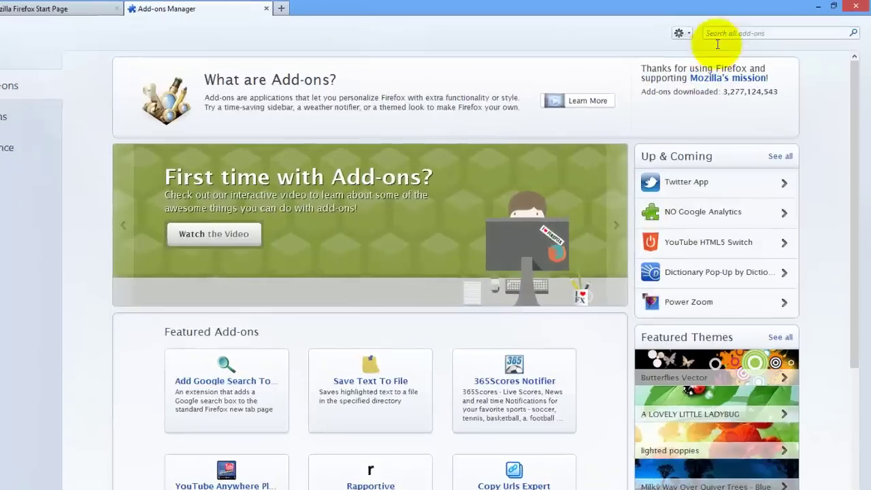
left_click(734, 31)
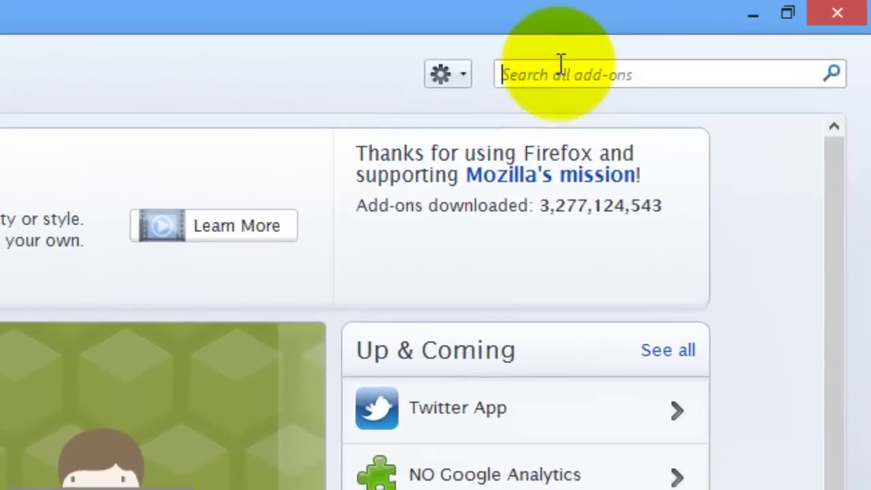
type("fasterfox")
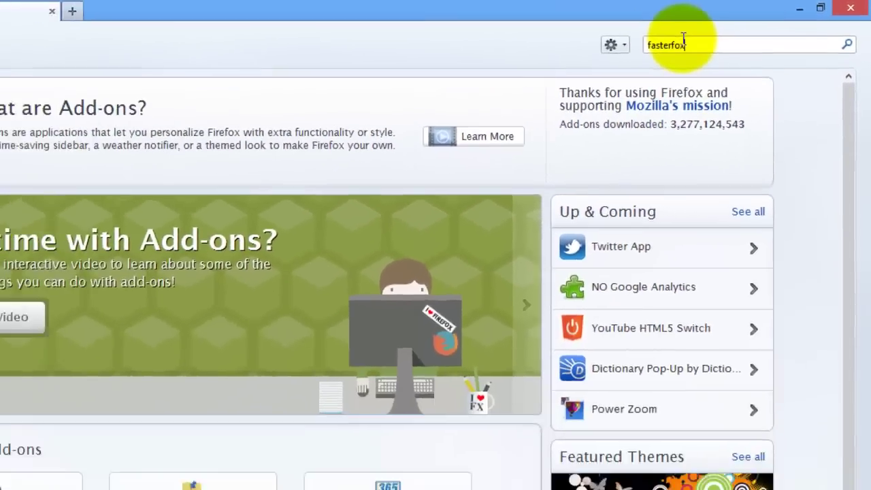
key("Return")
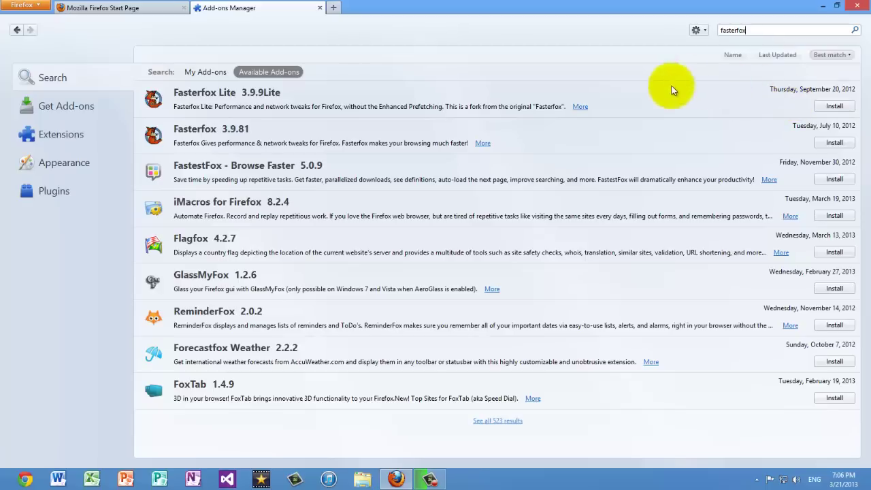
Install the Fasterfox Lite 3.9.9Lite add-on without restarting the browser, and close the Add-ons Manager
left_click(254, 103)
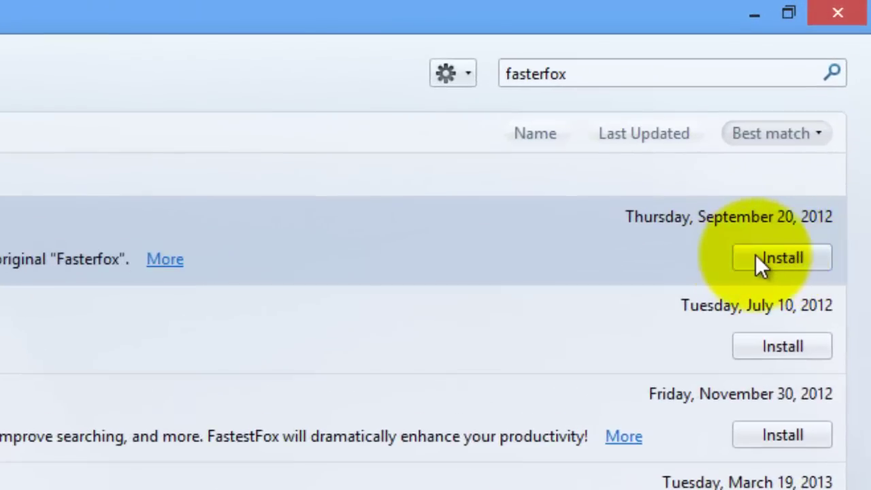
left_click(793, 258)
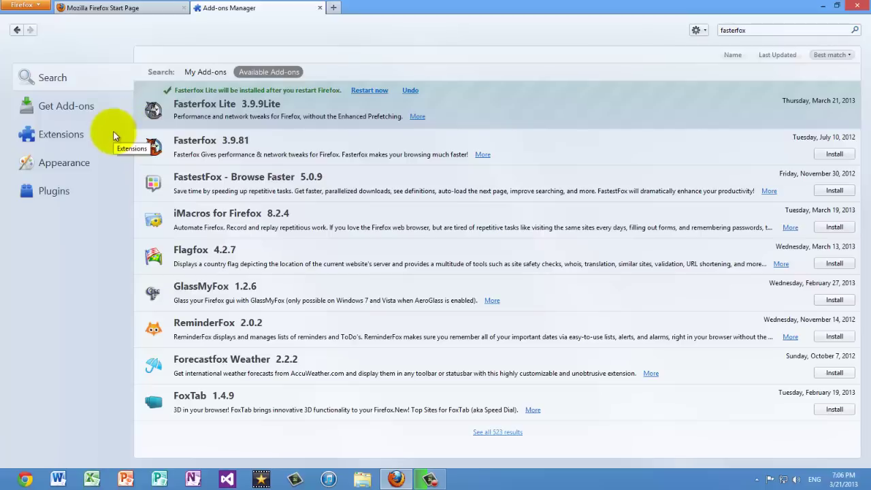
left_click(319, 8)
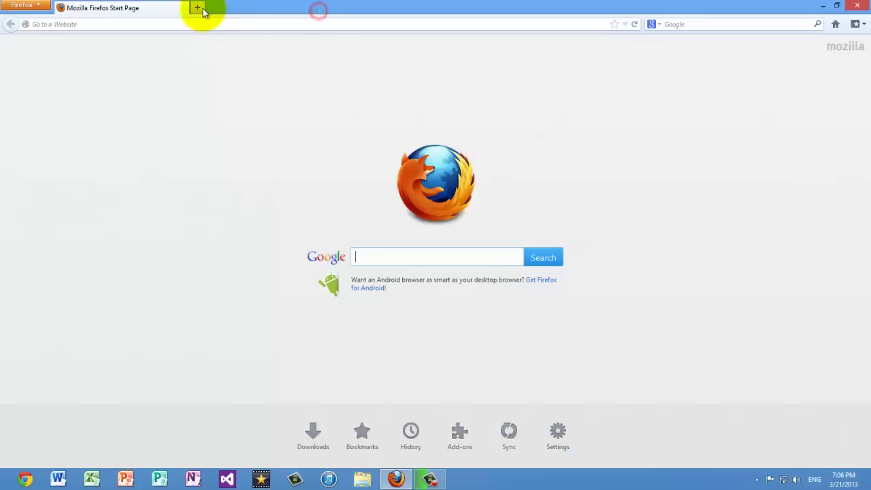
Open about:config in a new tab and accept the warning about changing advanced settings
left_click(195, 7)
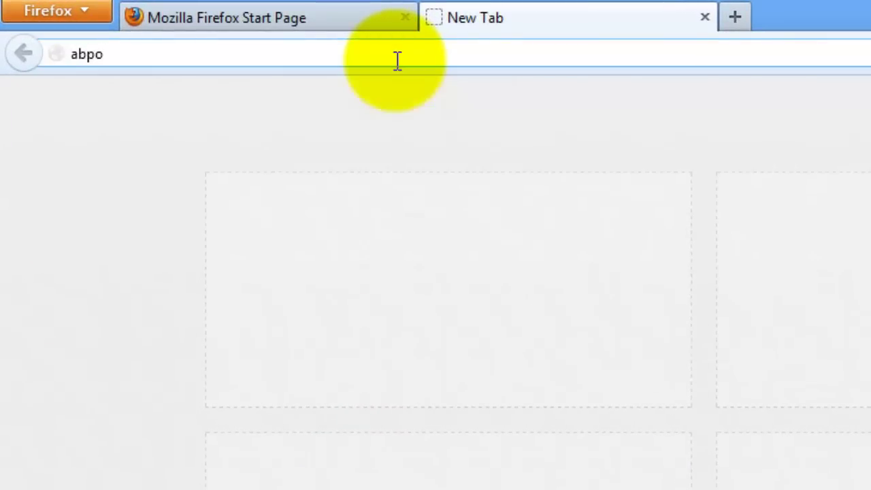
key("BackSpace")
key("BackSpace")
type("out:config")
key("Return")
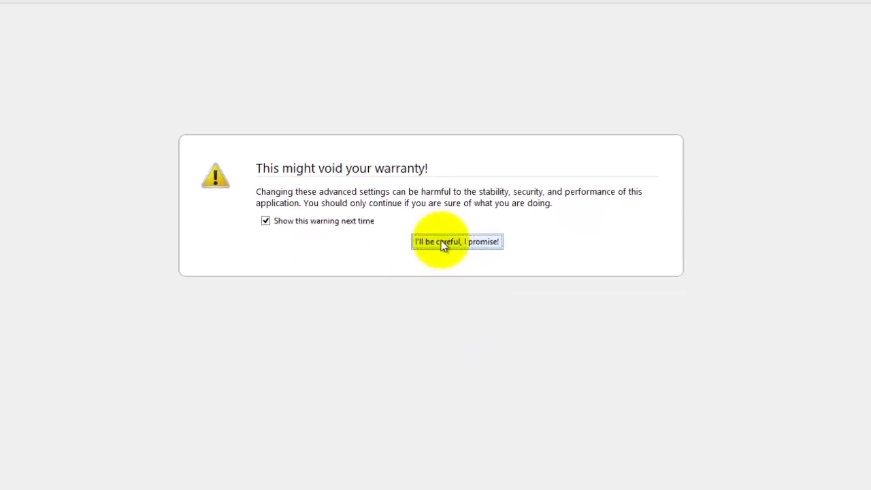
left_click(441, 242)
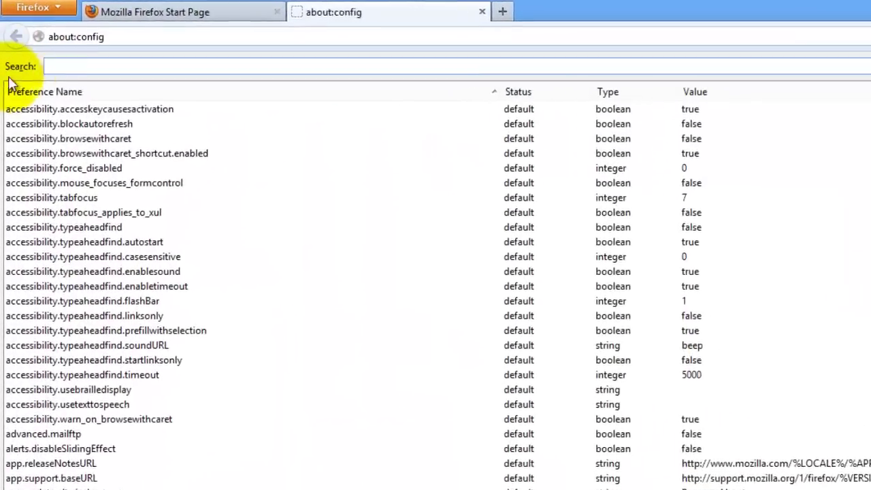
Find the network.http.proxy.pipelining preference and toggle its value to true
left_click(94, 61)
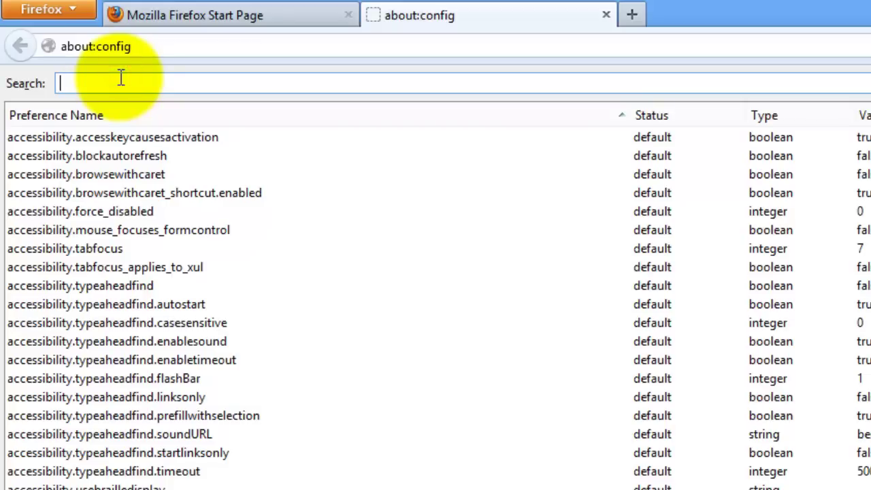
type("network.http")
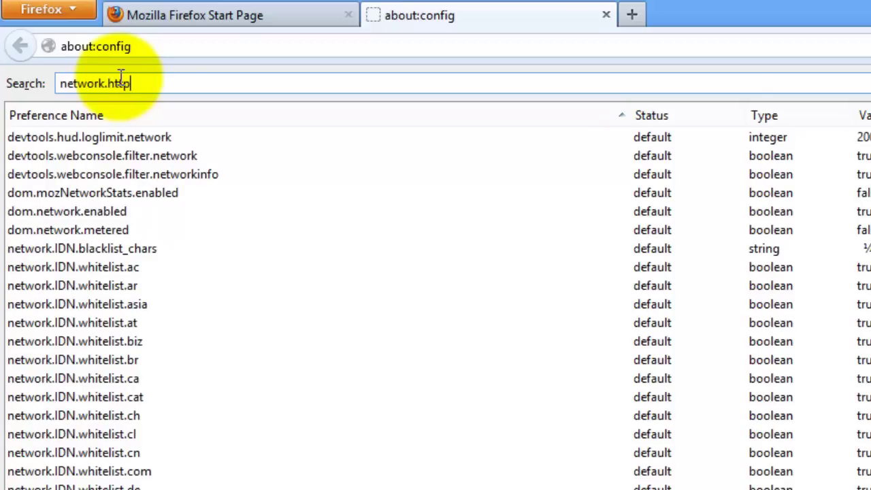
type(".pro")
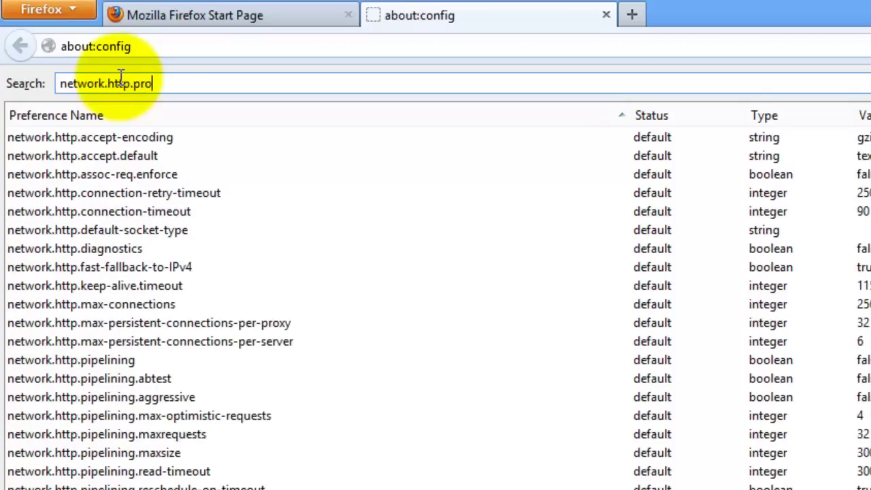
type("xy.pipelini")
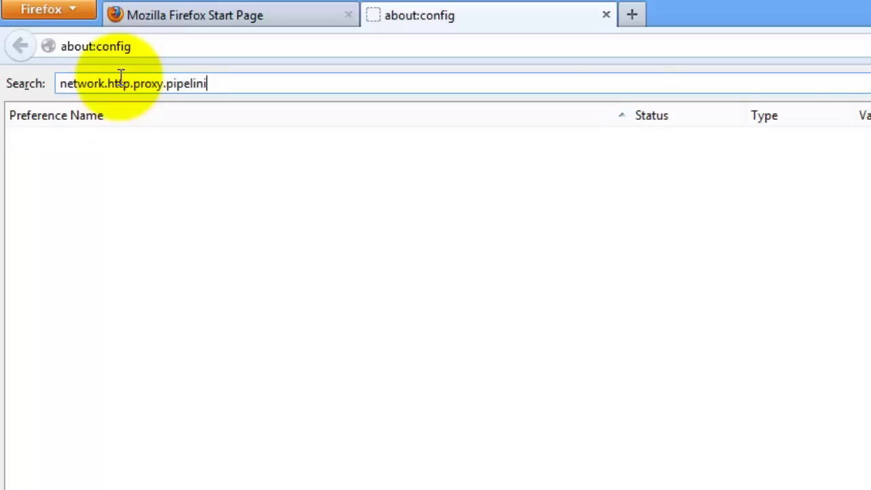
type("ng")
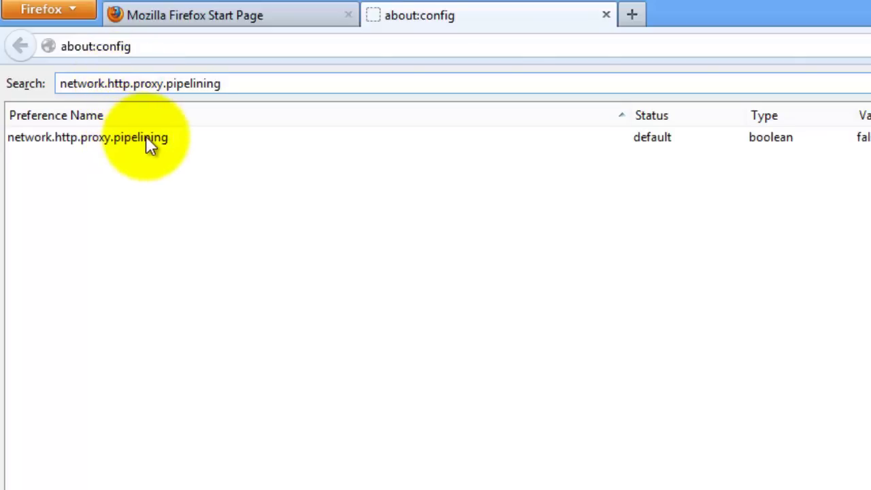
right_click(114, 138)
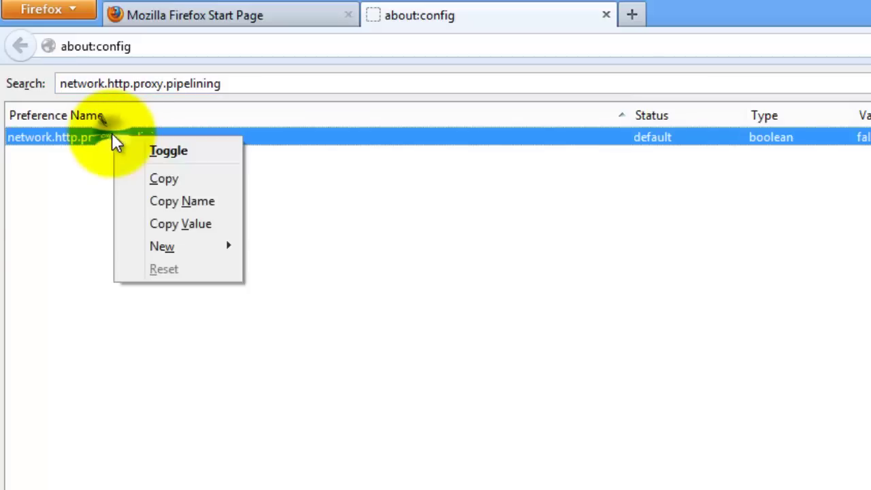
left_click(158, 152)
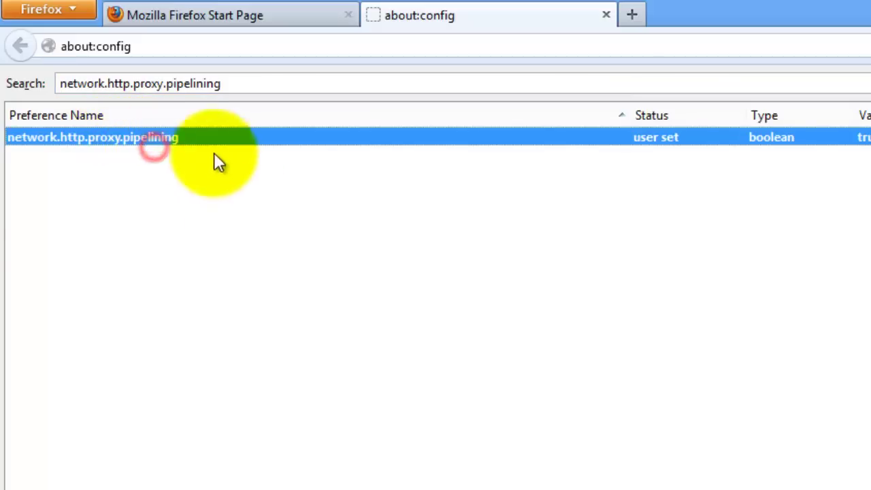
double_click(162, 140)
double_click(161, 140)
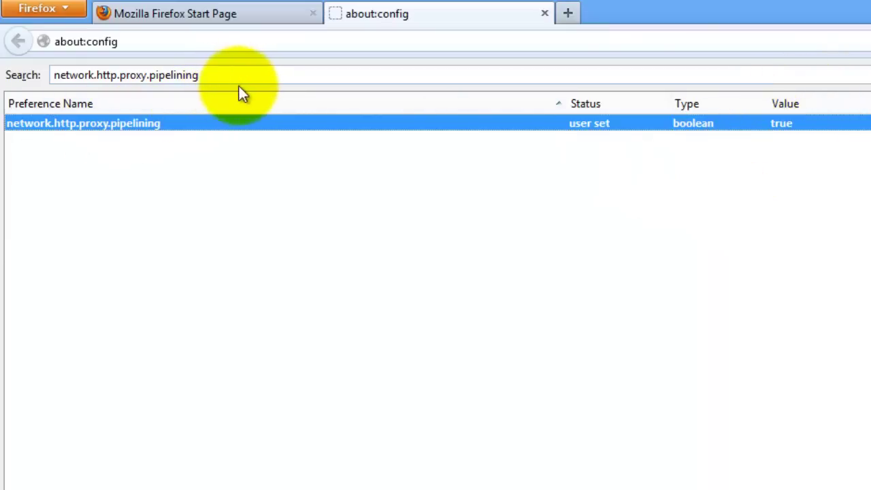
Filter the preferences by network.http.pipelining and set network.http.pipelining.maxrequests to 60
left_click_drag(220, 75, 124, 80)
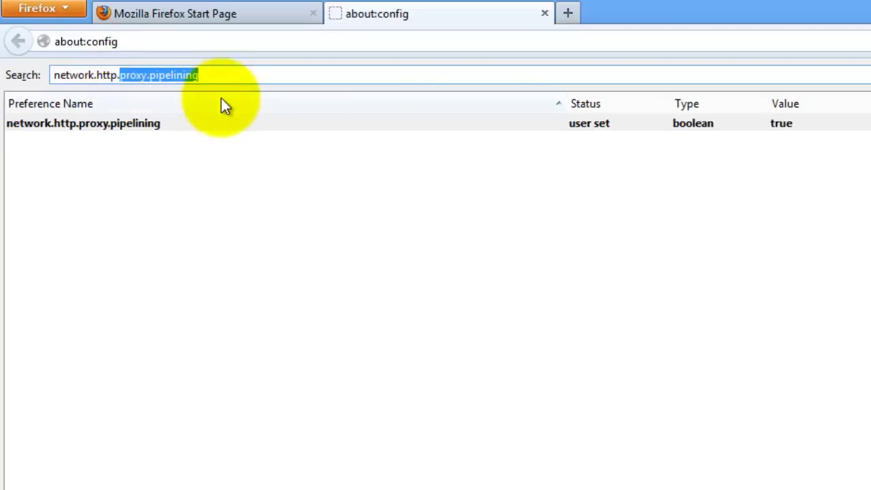
type("pipel")
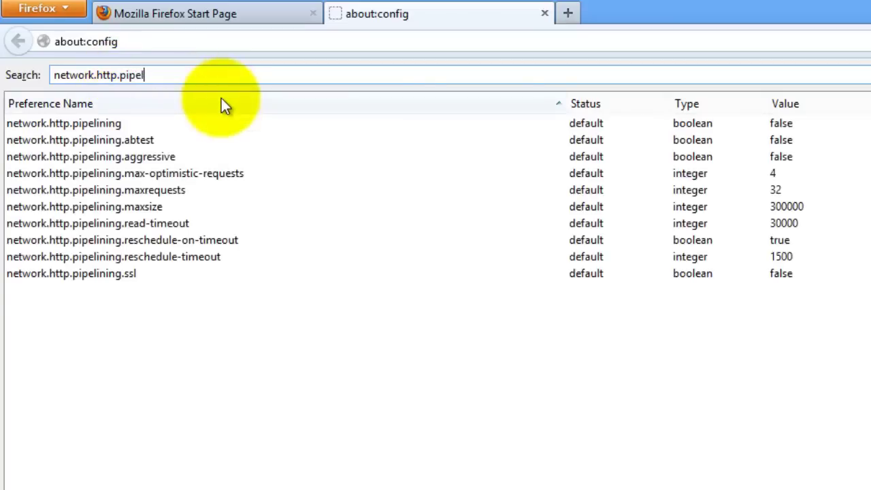
type("ining")
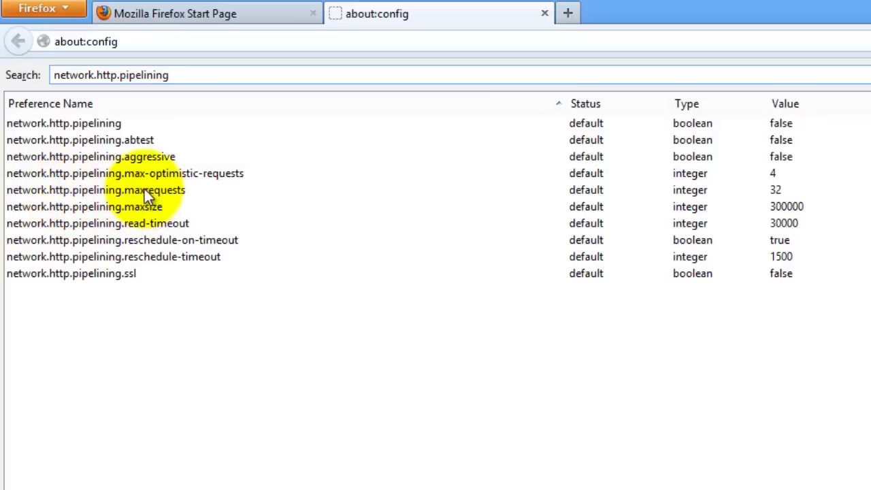
right_click(144, 189)
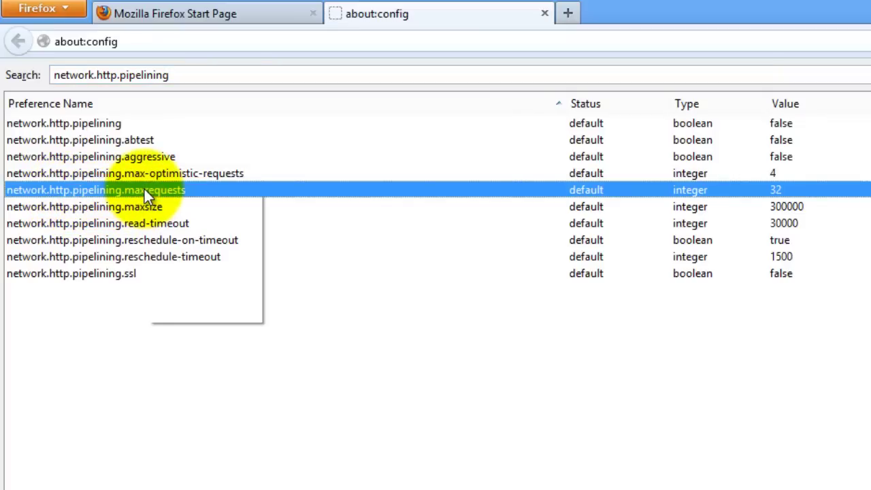
left_click(192, 204)
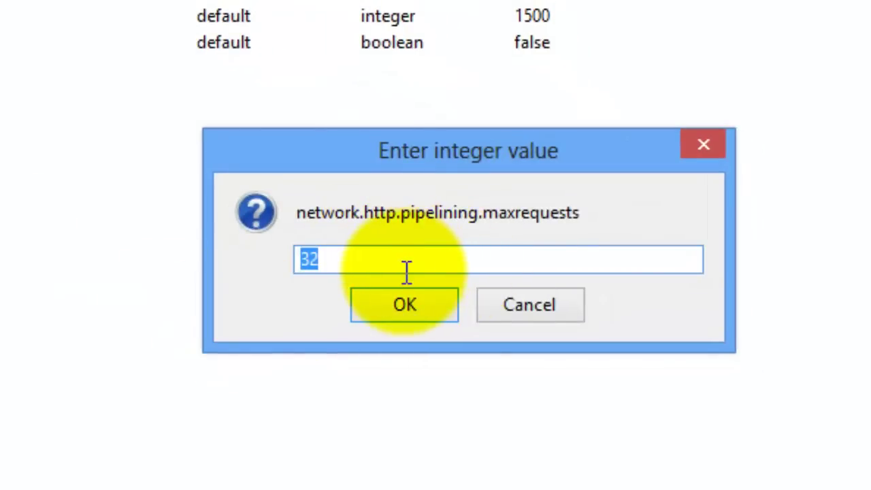
type("60")
left_click(407, 305)
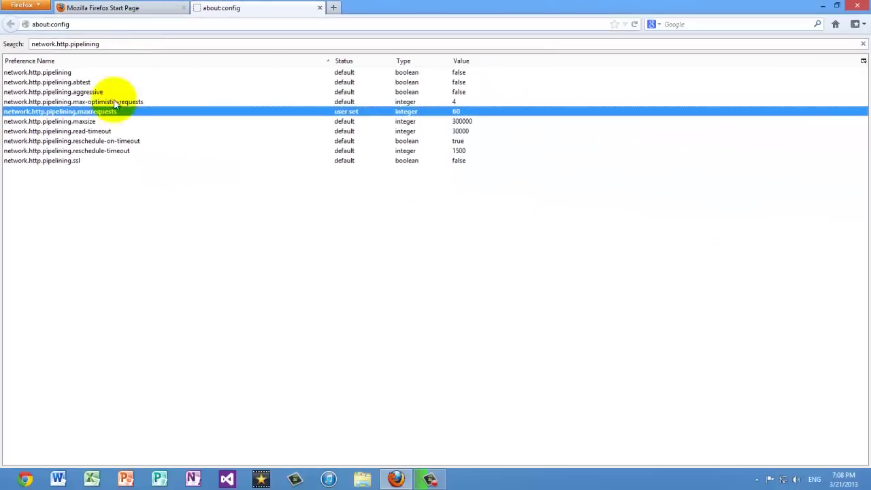
Create a new integer preference named nglayout.initialpaint.delay with the value 0
right_click(119, 224)
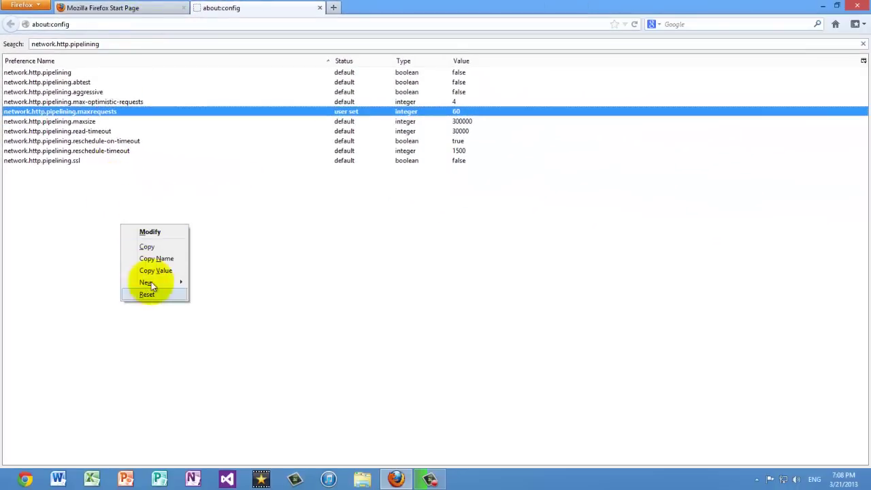
mouse_move(151, 282)
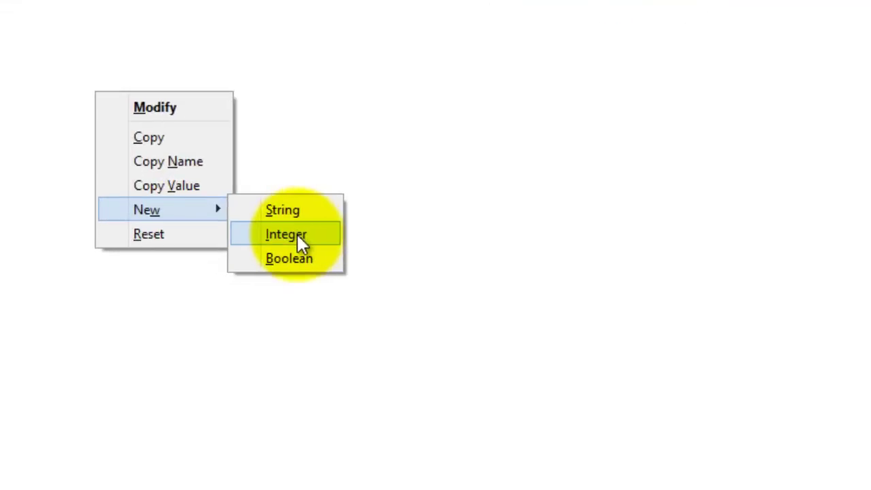
left_click(300, 237)
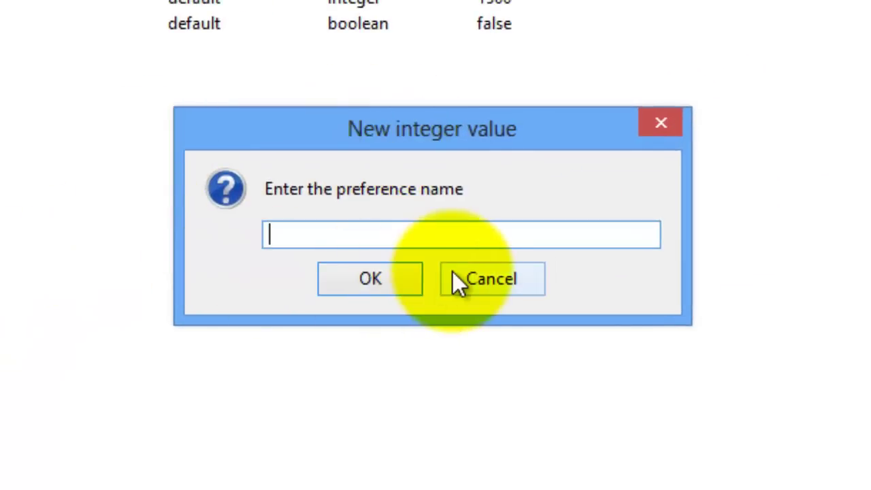
type("nglayp")
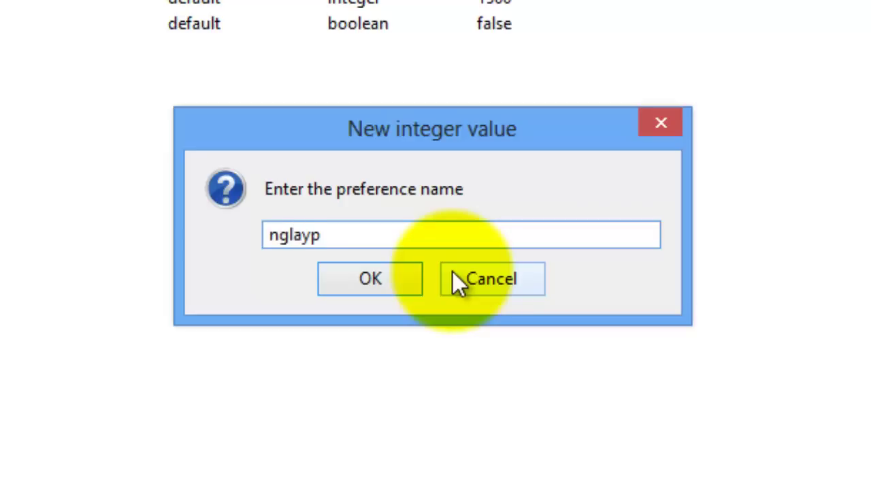
key("BackSpace")
type("oy")
key("BackSpace")
type("t")
key("BackSpace")
key("BackSpace")
type("out.initia")
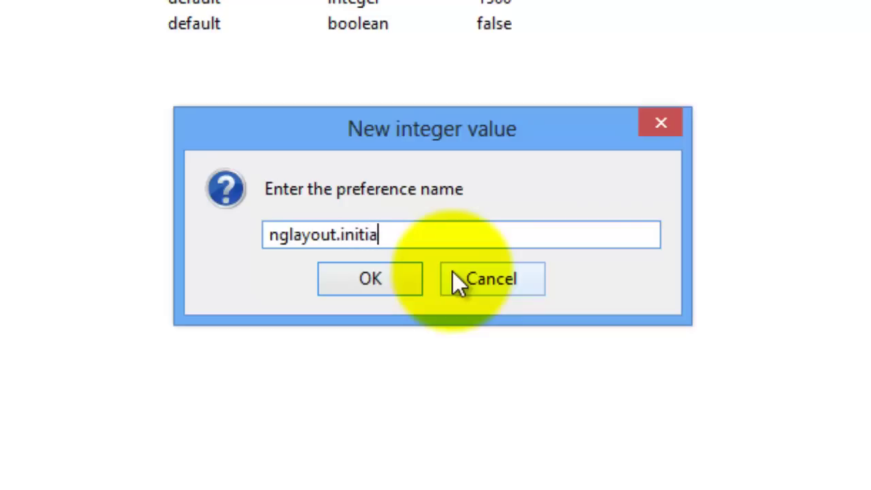
type("lpaint")
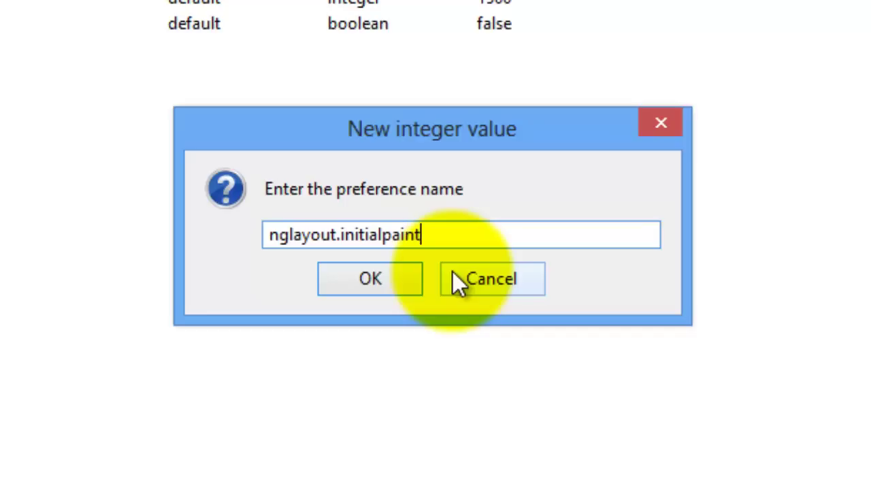
type(".delay")
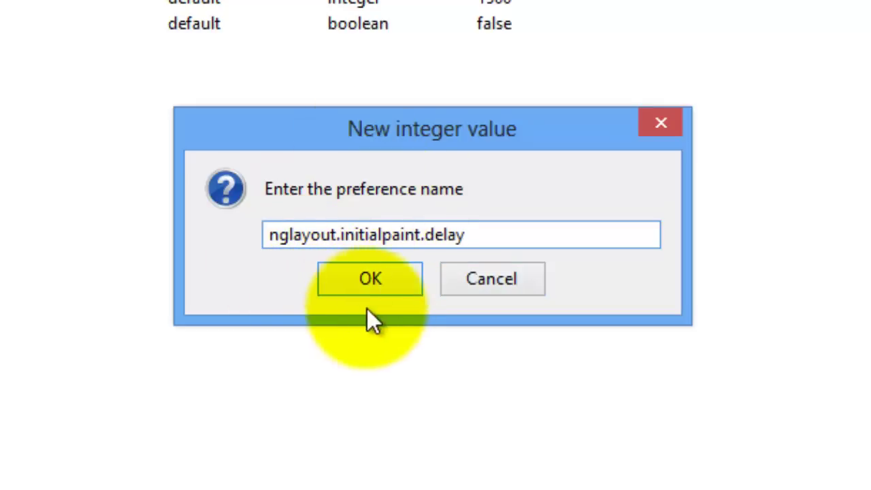
left_click(384, 282)
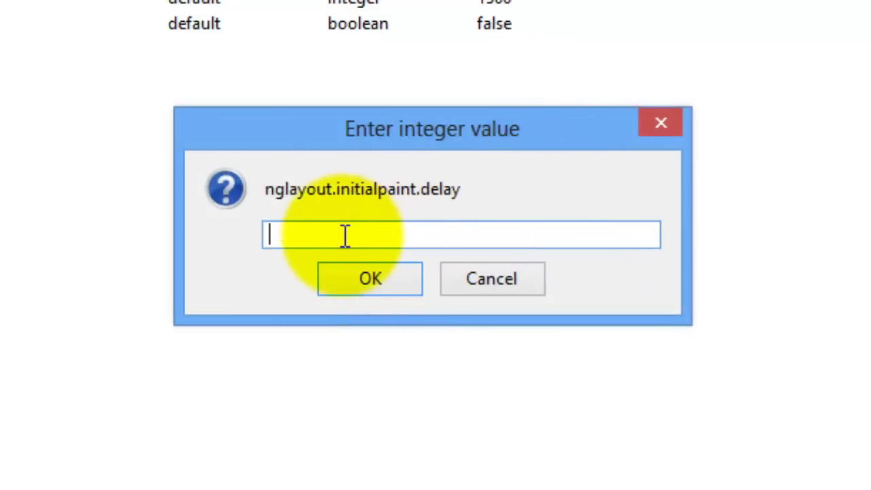
type("0")
left_click(389, 282)
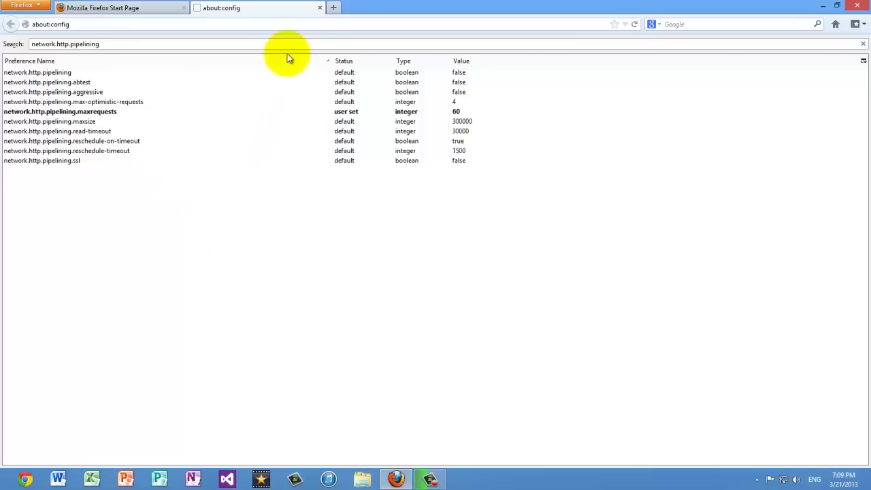
Replace the about:config tab with a new empty tab and open the browser's privacy options
left_click(334, 9)
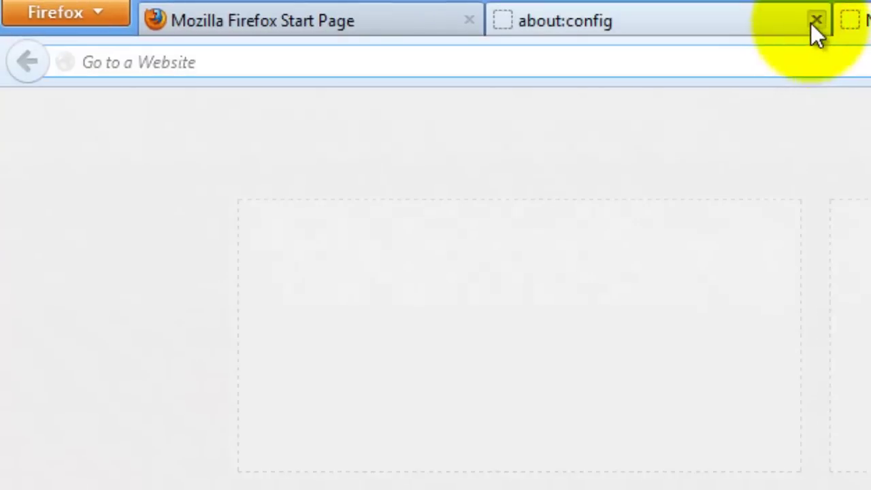
left_click(816, 21)
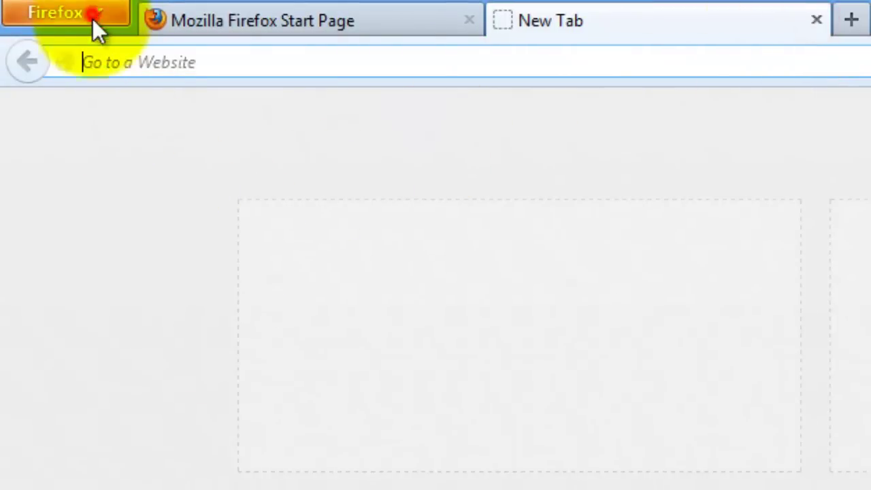
left_click(93, 20)
mouse_move(332, 194)
left_click(252, 144)
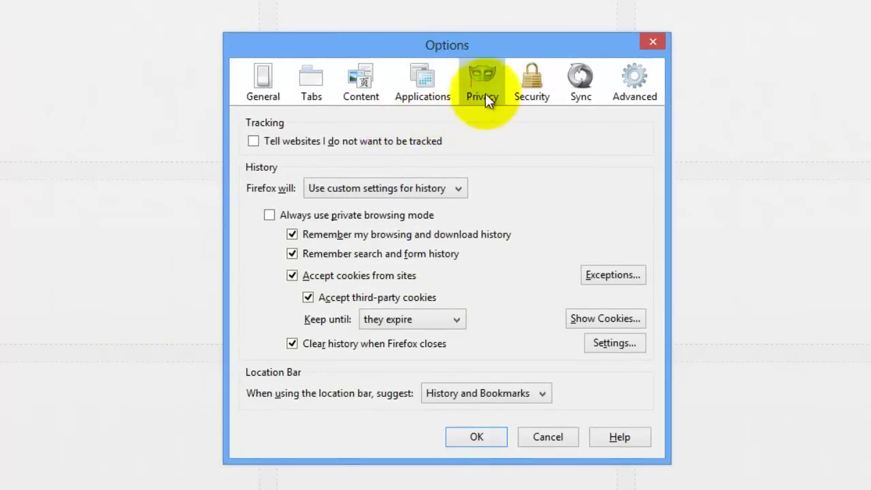
Choose custom settings for history and enable clearing history when Firefox closes
left_click(450, 188)
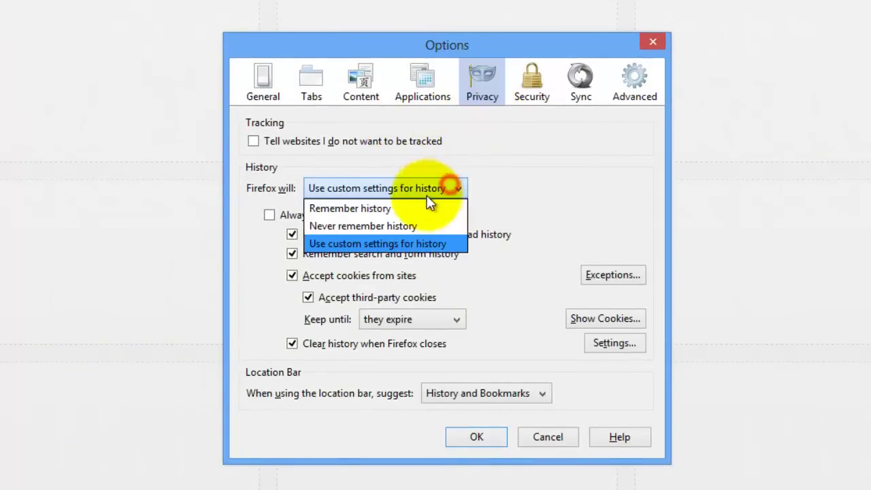
left_click(417, 208)
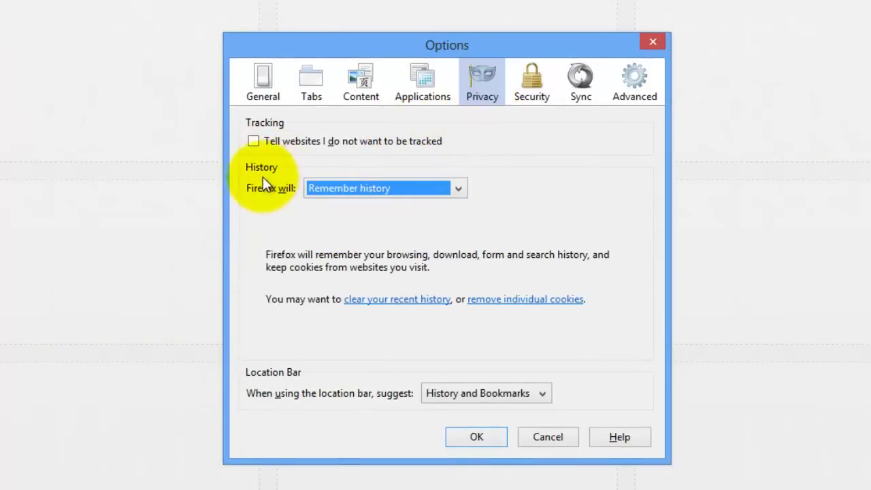
left_click(459, 190)
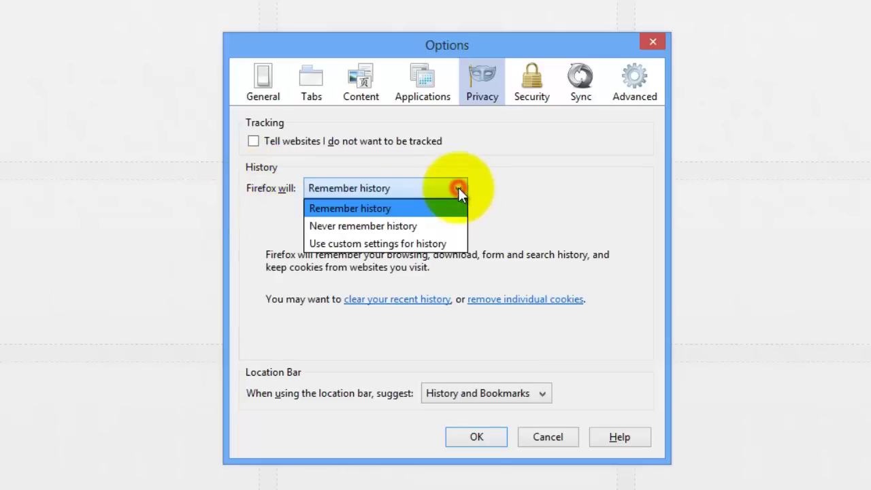
left_click(401, 241)
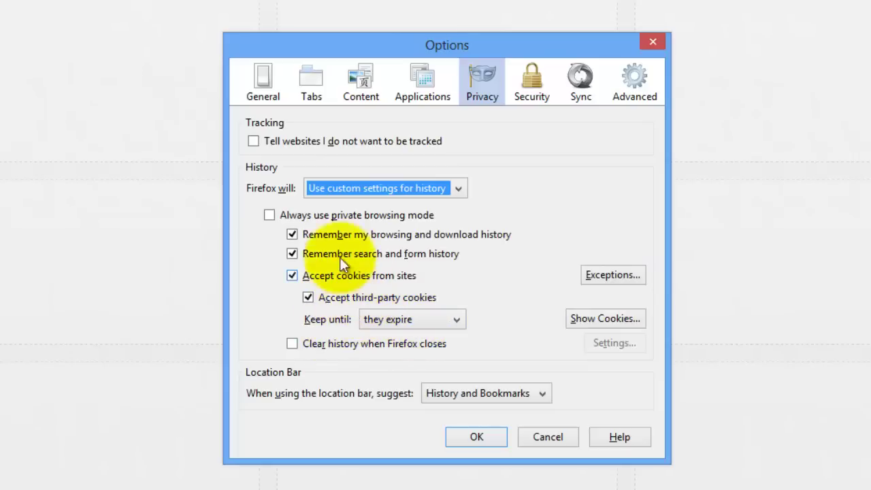
left_click(292, 344)
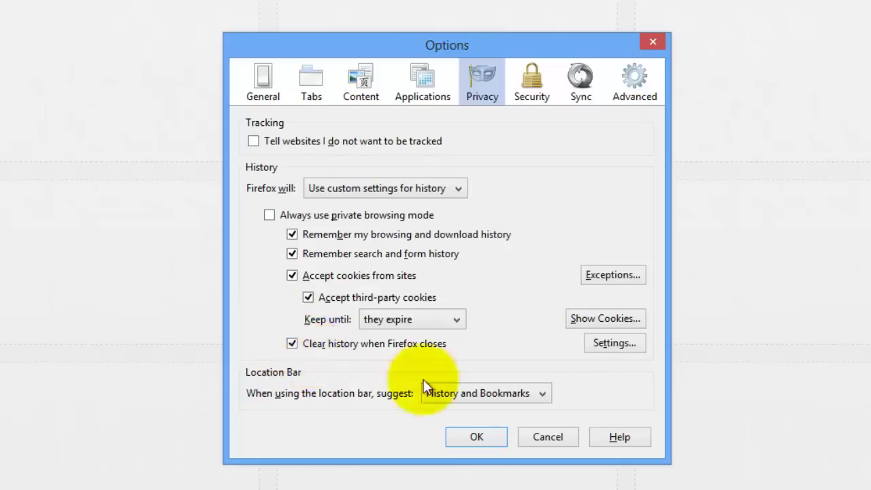
Exclude Browsing History from the items cleared on quitting, accept the settings, and close the new tab
left_click(617, 342)
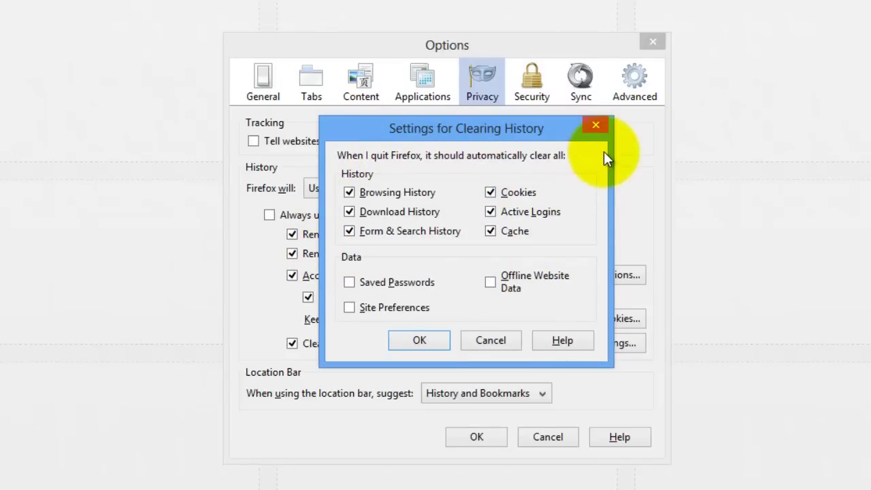
left_click_drag(446, 135, 823, 102)
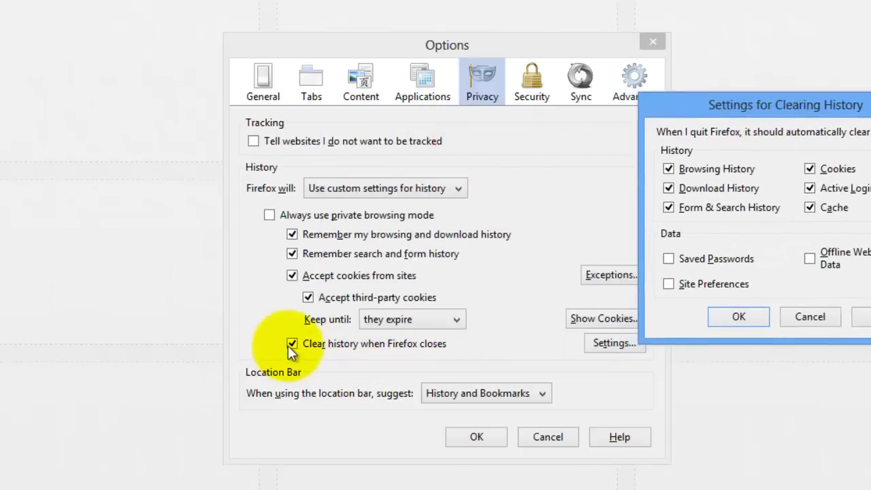
left_click_drag(723, 105, 423, 106)
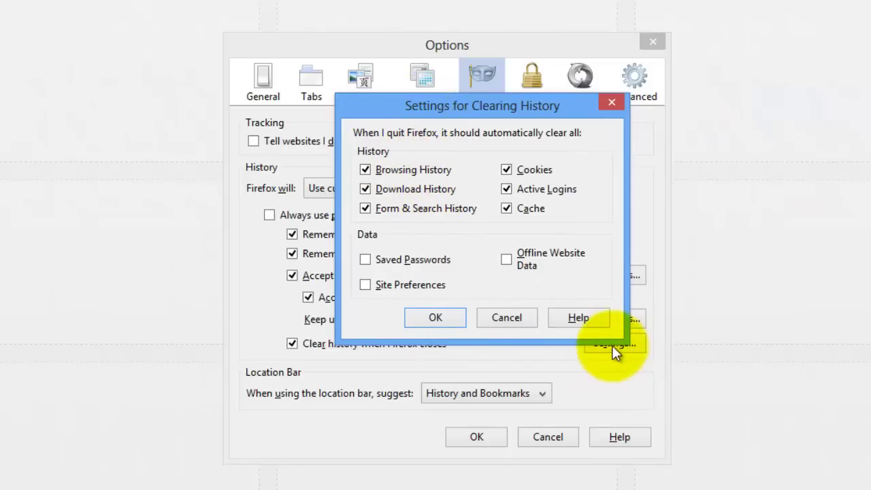
left_click_drag(514, 107, 477, 110)
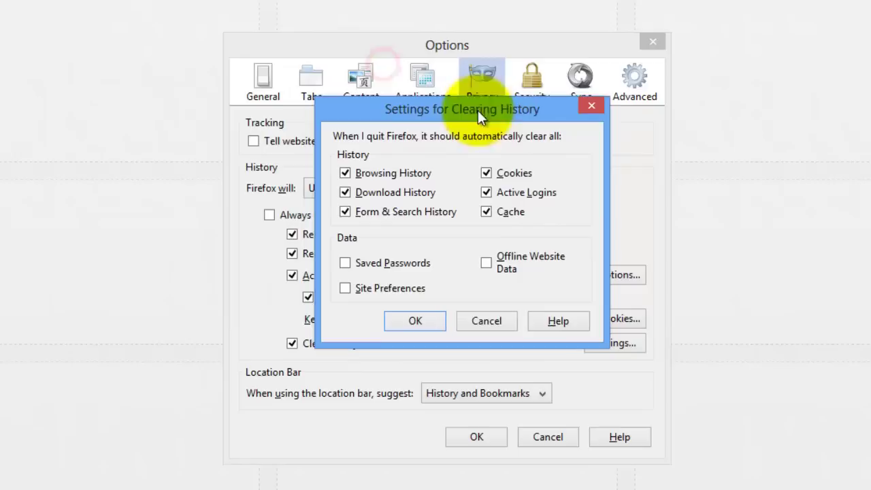
left_click(345, 173)
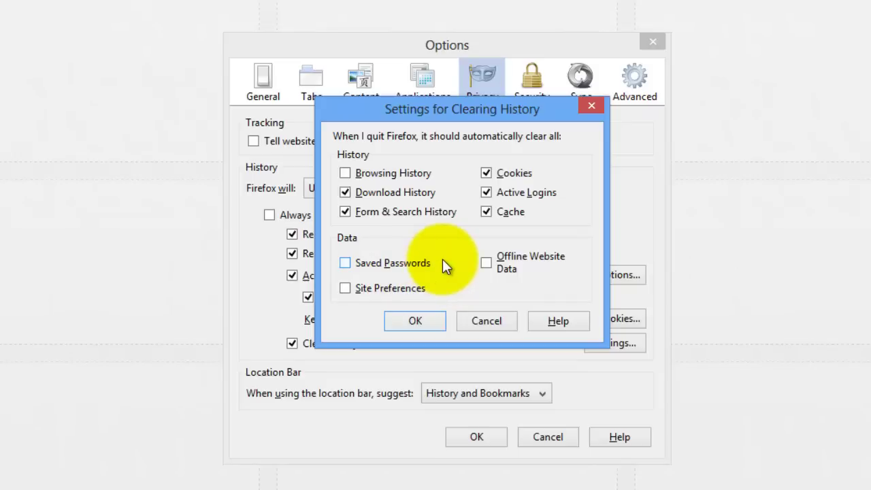
left_click(346, 264)
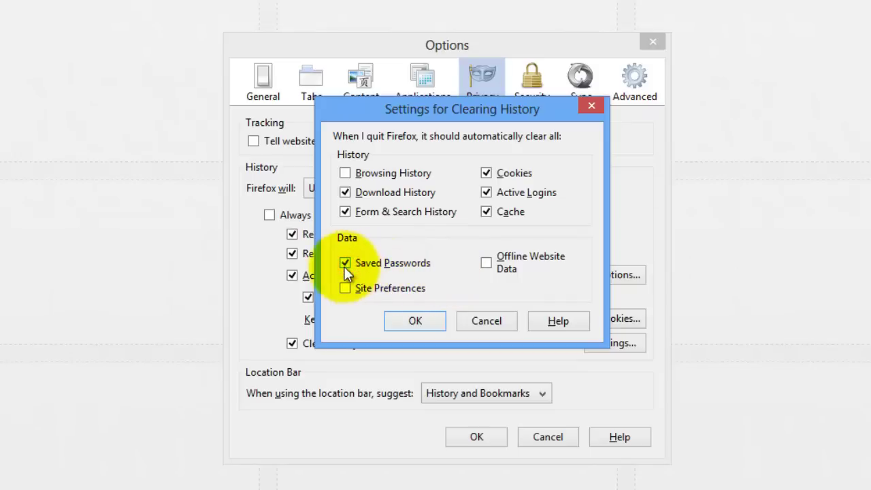
left_click(345, 264)
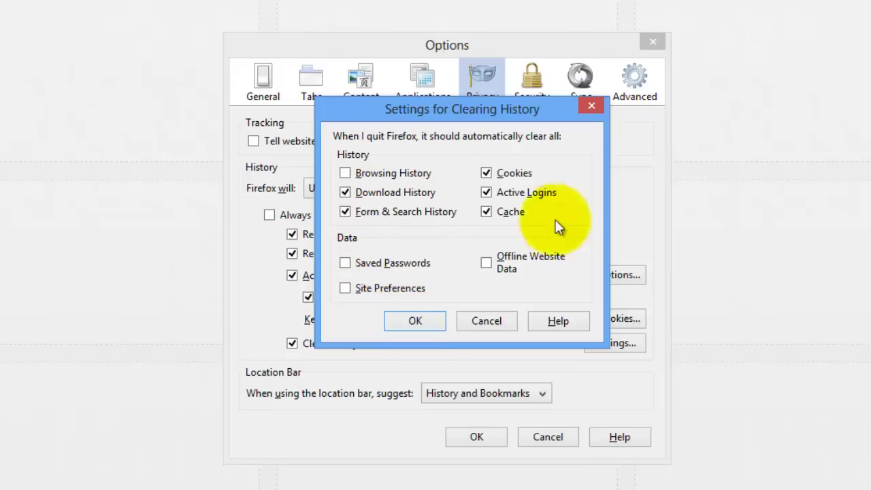
left_click(421, 320)
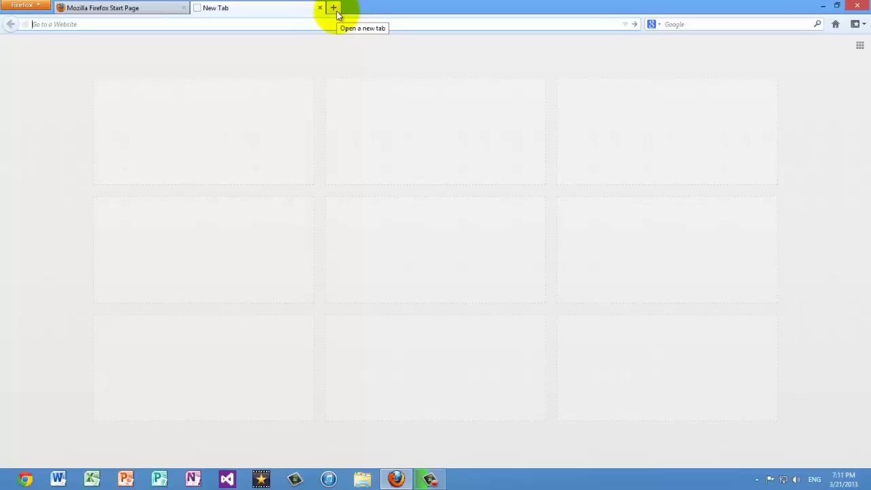
left_click(320, 7)
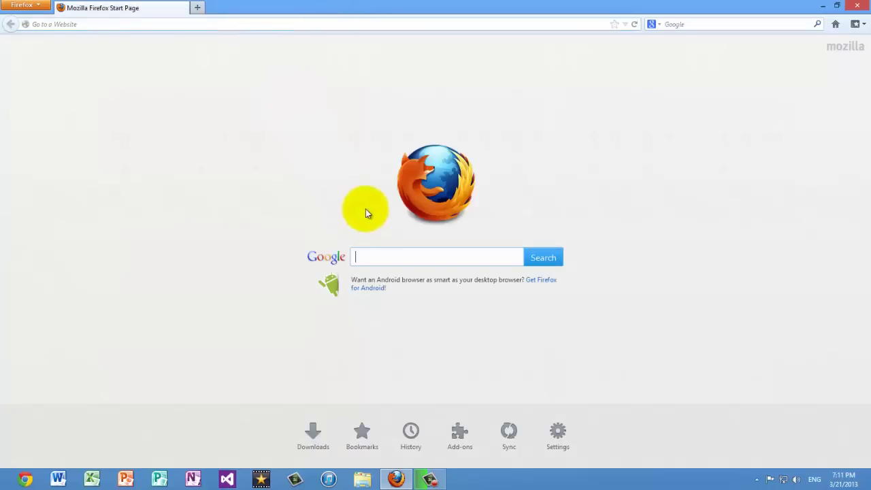